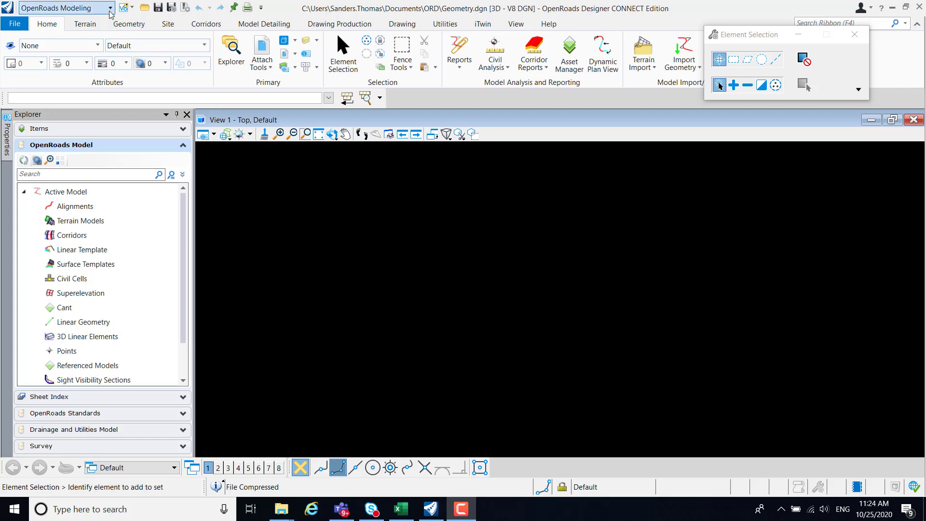
Start a geometry import from the Alignments.alg file in the ORD folder.
left_click(129, 27)
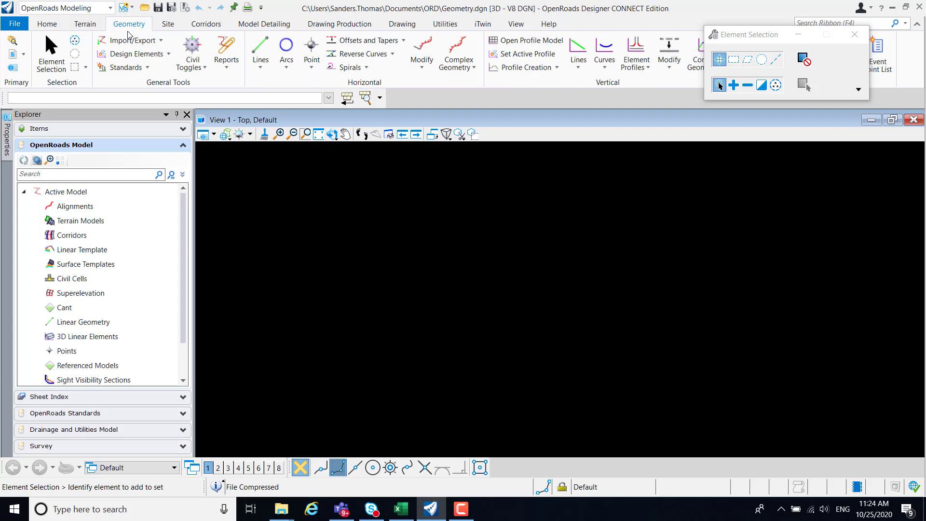
left_click(125, 41)
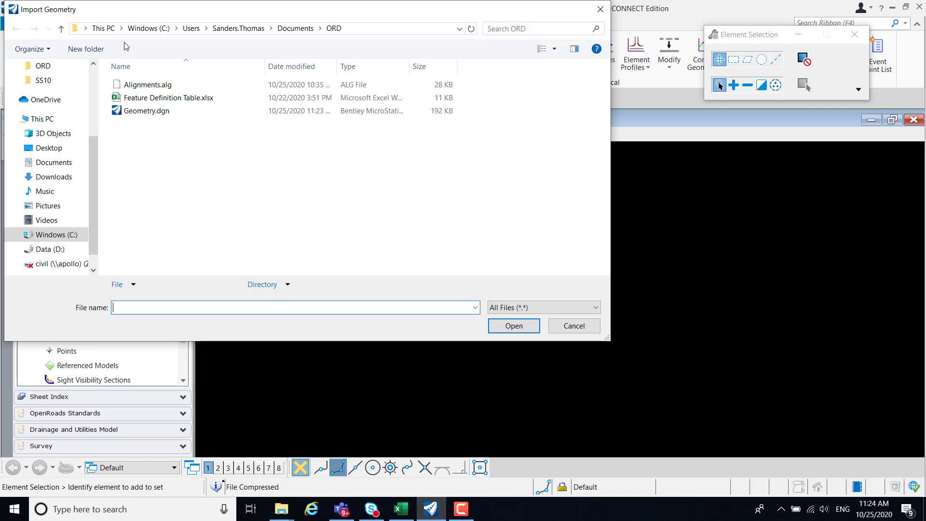
left_click(140, 85)
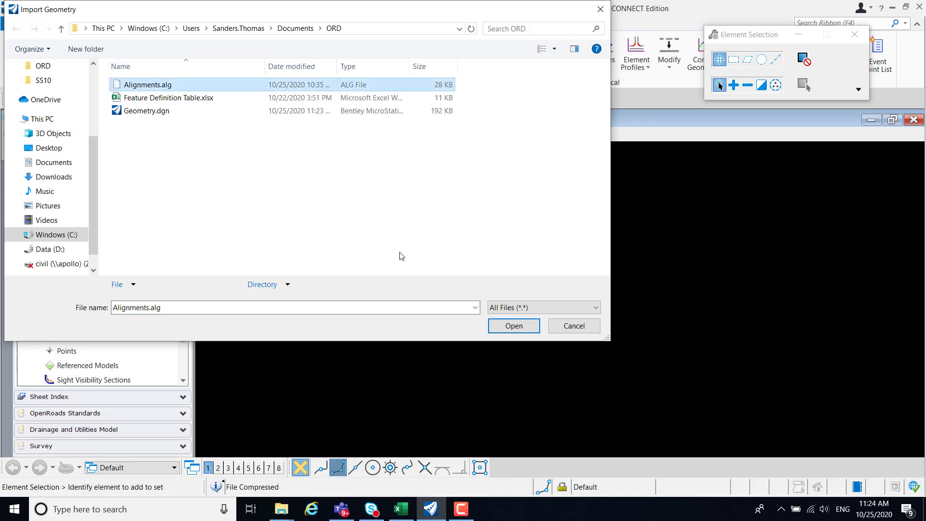
left_click(508, 326)
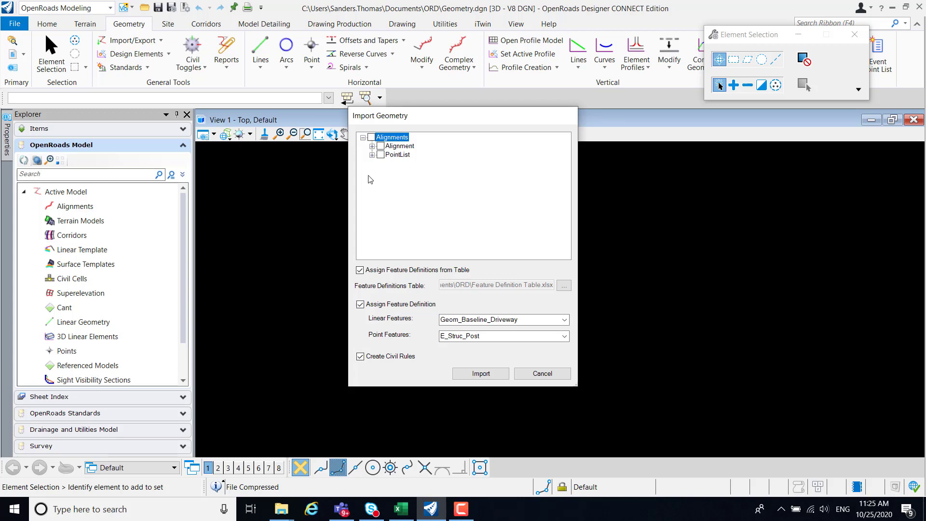
Include the Baseline alignment with its profile and all points of the ROW point list in the import.
left_click(372, 146)
left_click(381, 155)
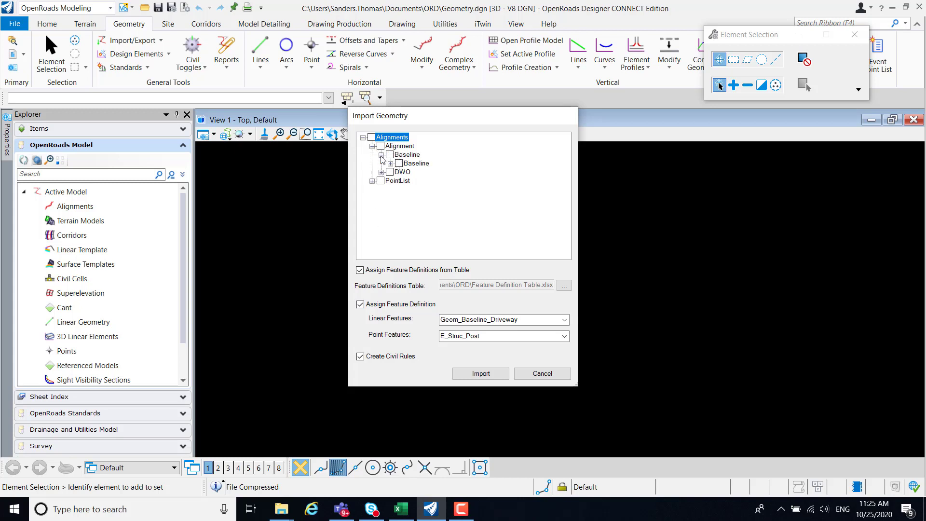
left_click(390, 164)
left_click(408, 172)
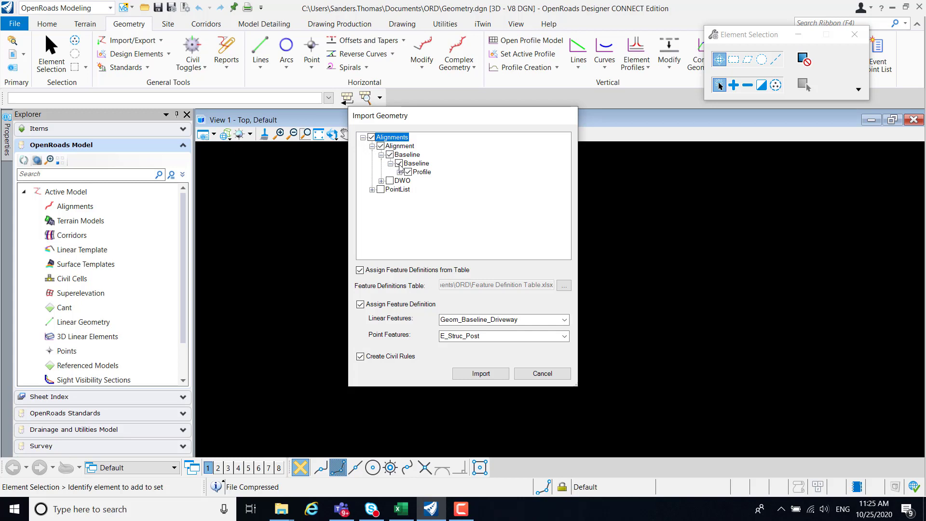
left_click(372, 189)
left_click(381, 206)
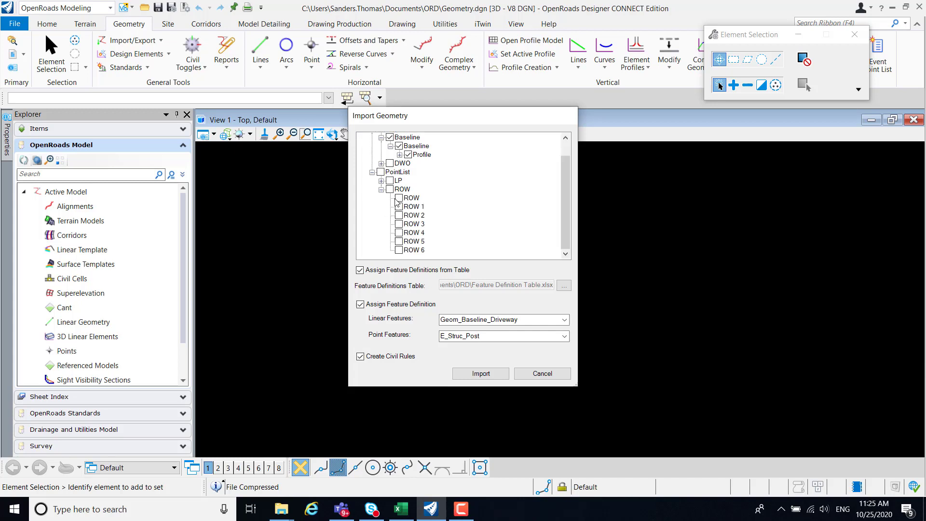
left_click(390, 189)
Turn off Assign Feature Definition and choose Feature Definition Table.xlsx as the feature definitions table.
left_click(361, 306)
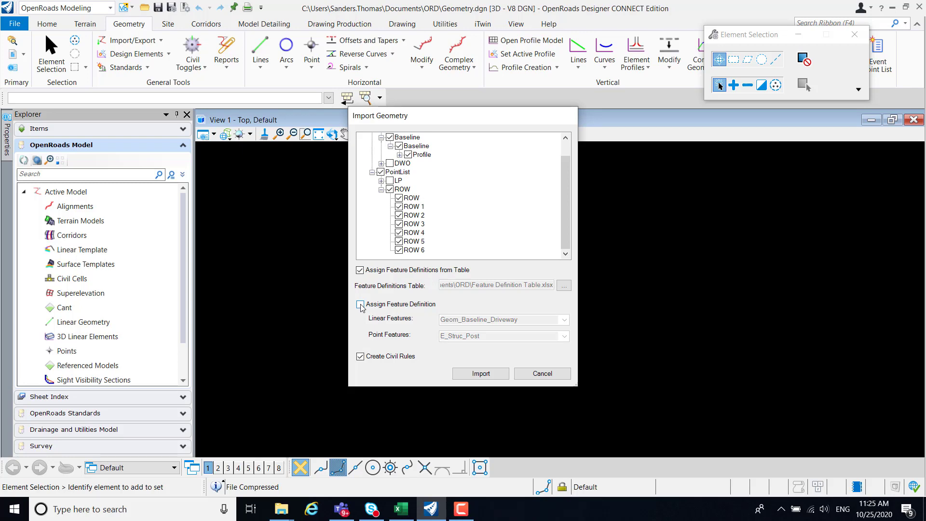
left_click(564, 287)
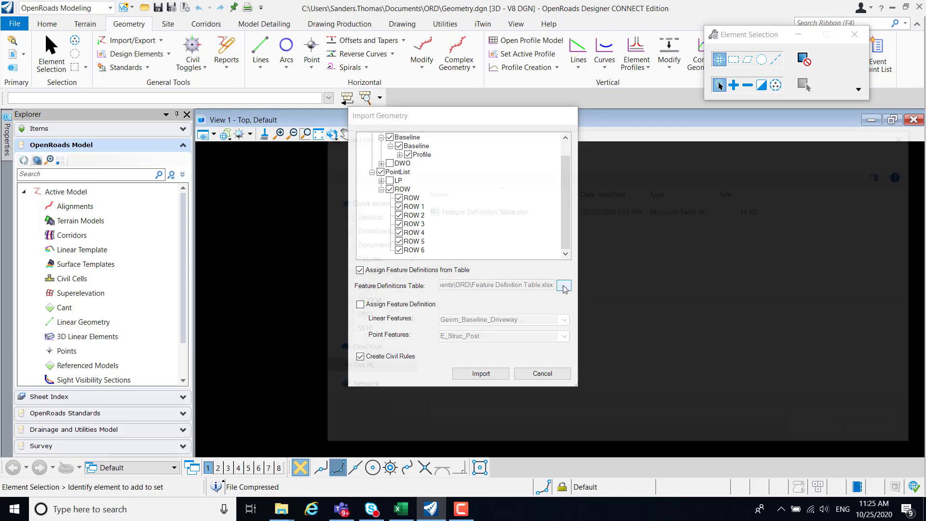
left_click(507, 211)
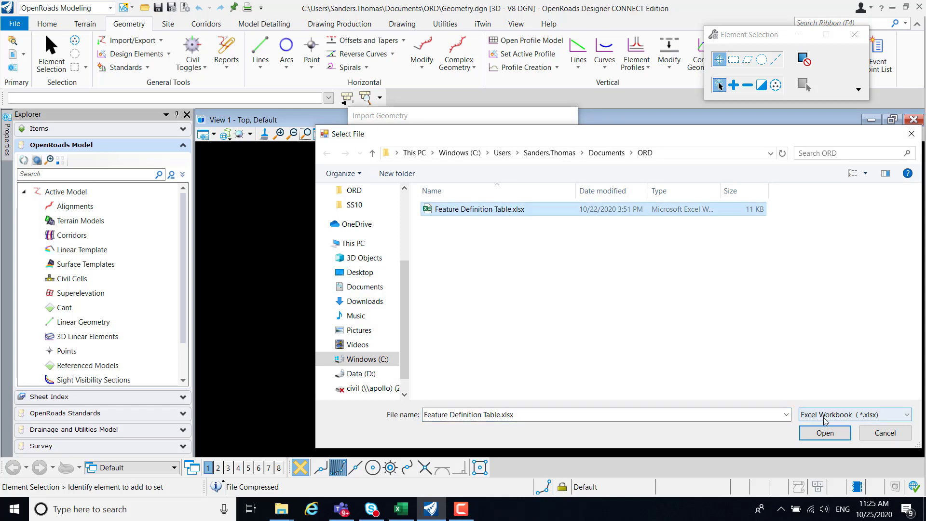
left_click(823, 433)
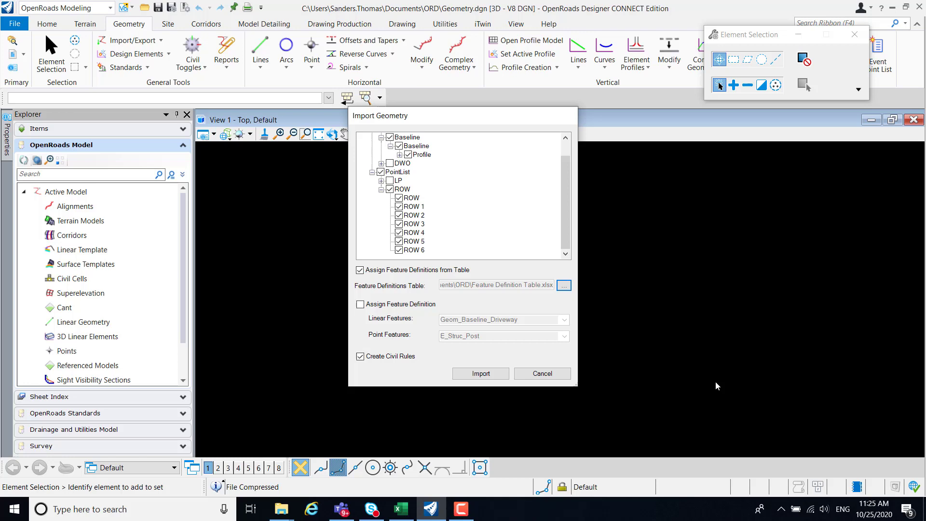
Check the Alignment and Points mappings in the Excel feature definition table, and import the selected Baseline and ROW geometry.
left_click(402, 509)
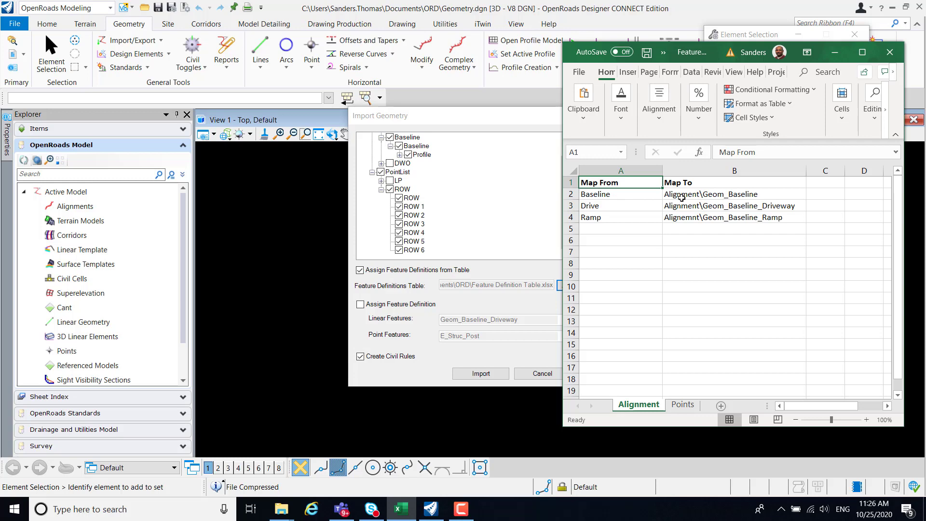
left_click(682, 405)
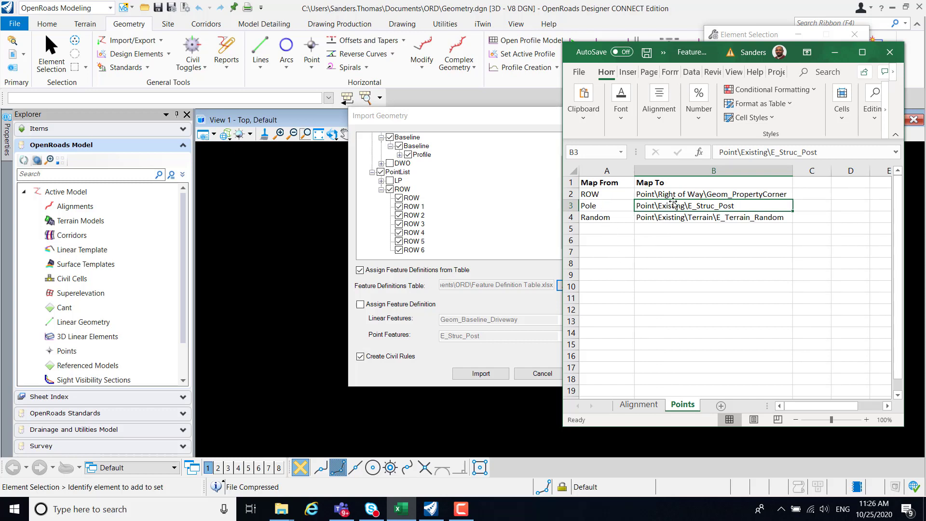
left_click(834, 53)
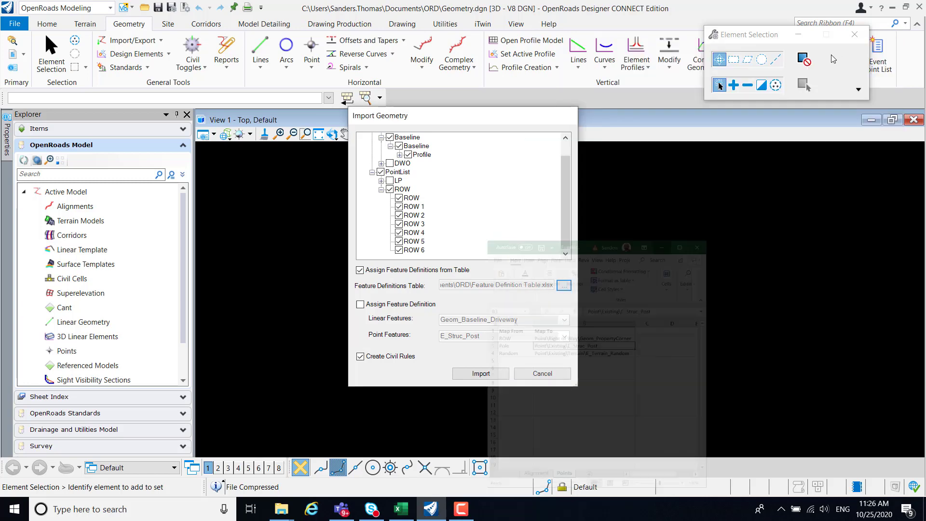
left_click(480, 374)
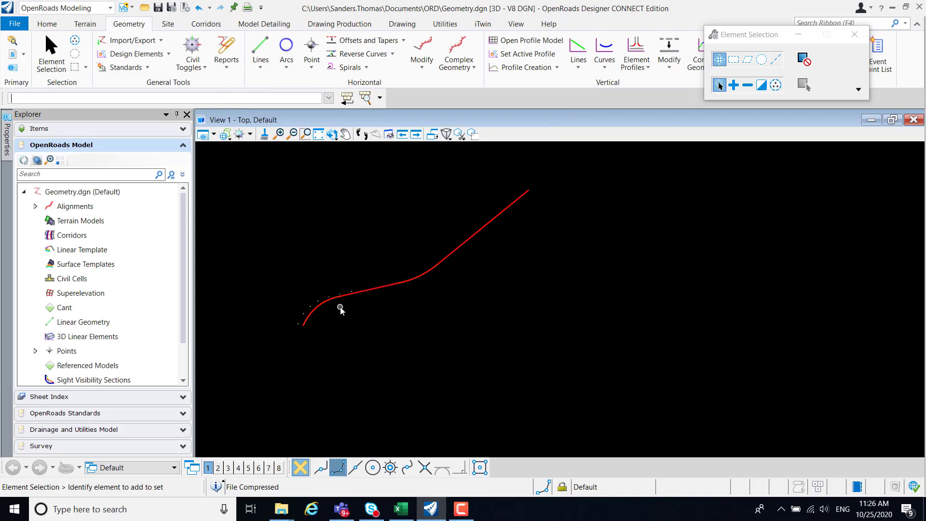
Expand the imported Baseline alignment in the model tree down to its profiles, stationing and component elements.
left_click(35, 206)
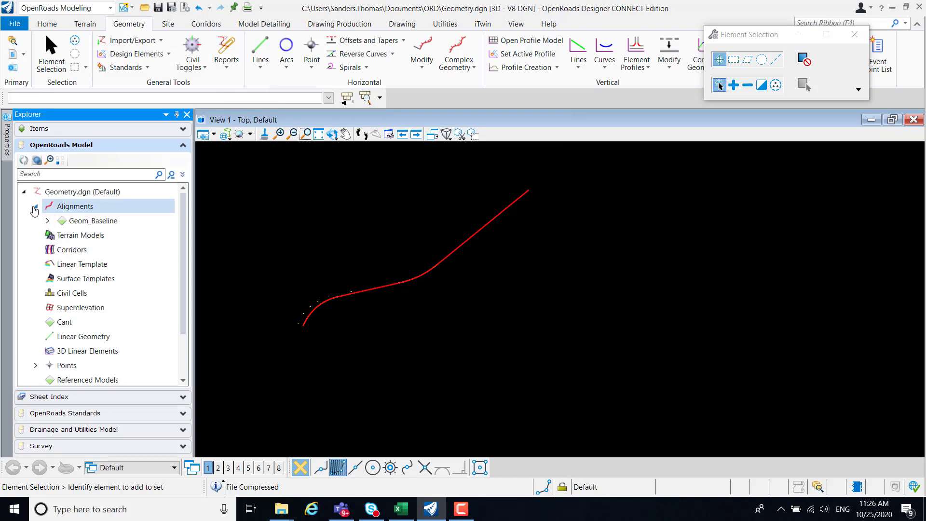
left_click(48, 221)
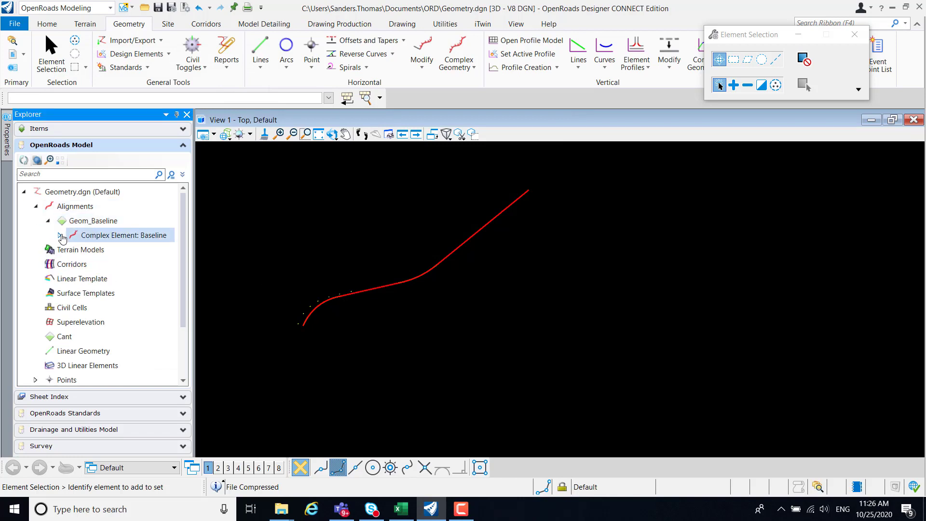
left_click(60, 235)
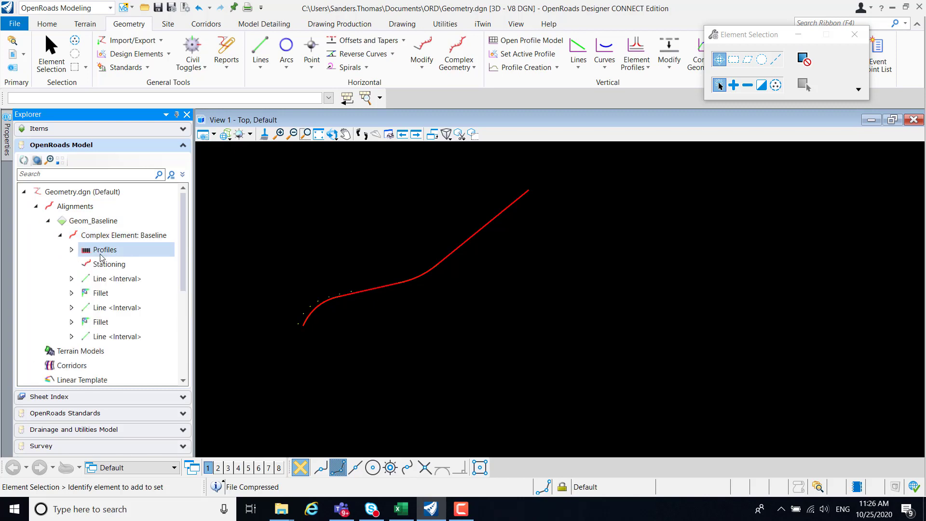
Open the Baseline alignment's profile model in View 2.
left_click(367, 292)
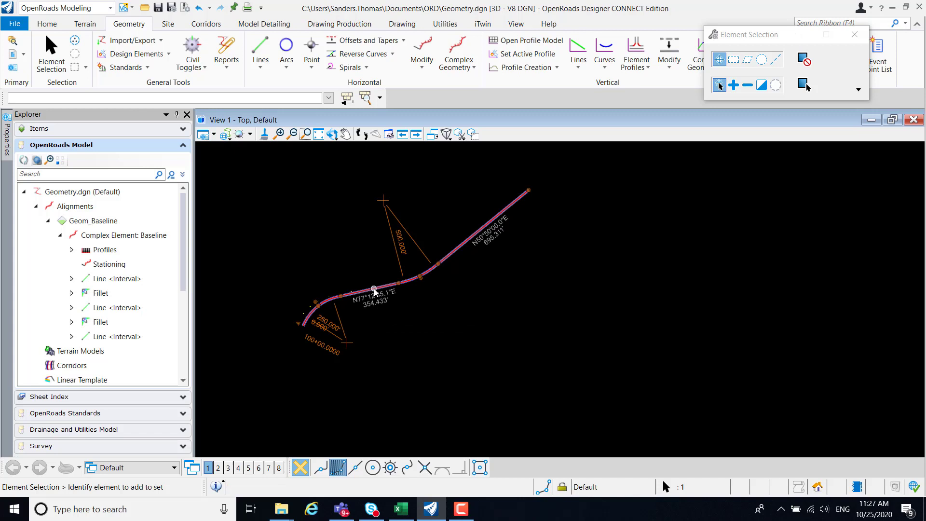
mouse_move(379, 289)
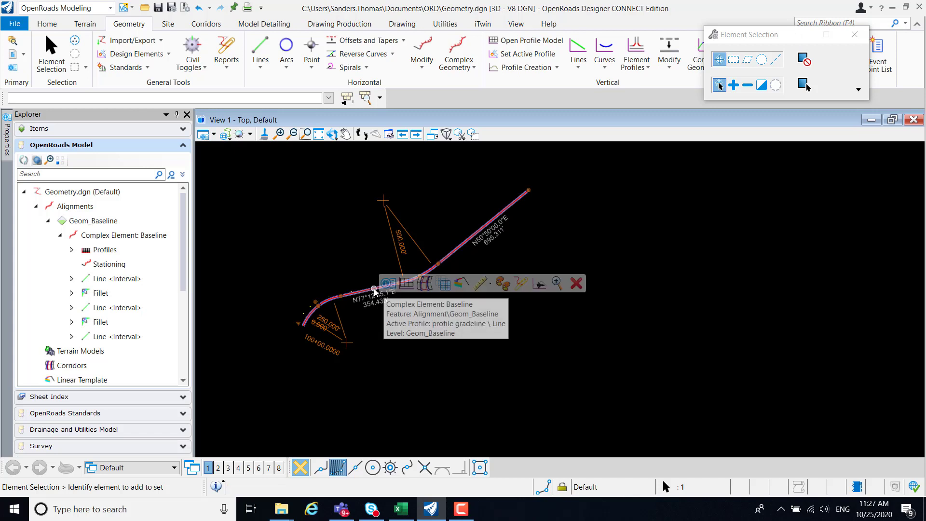
left_click(399, 286)
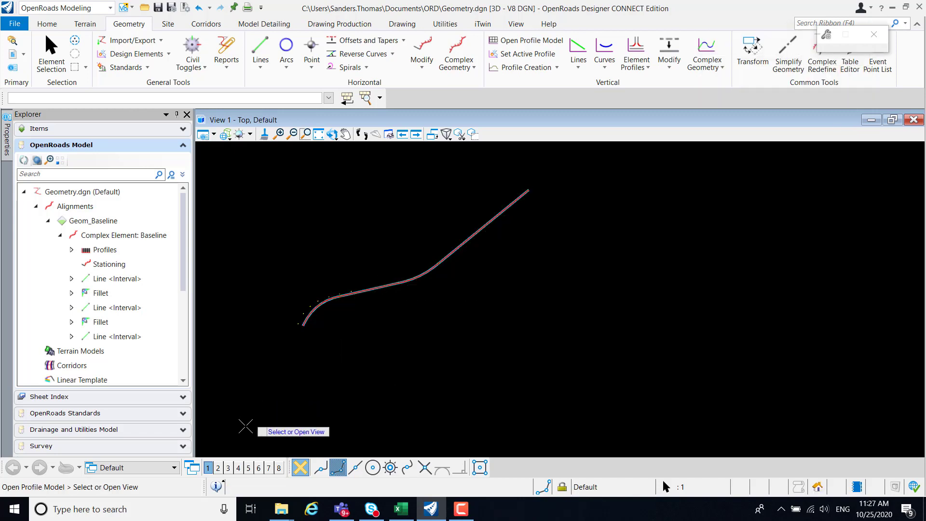
left_click(218, 468)
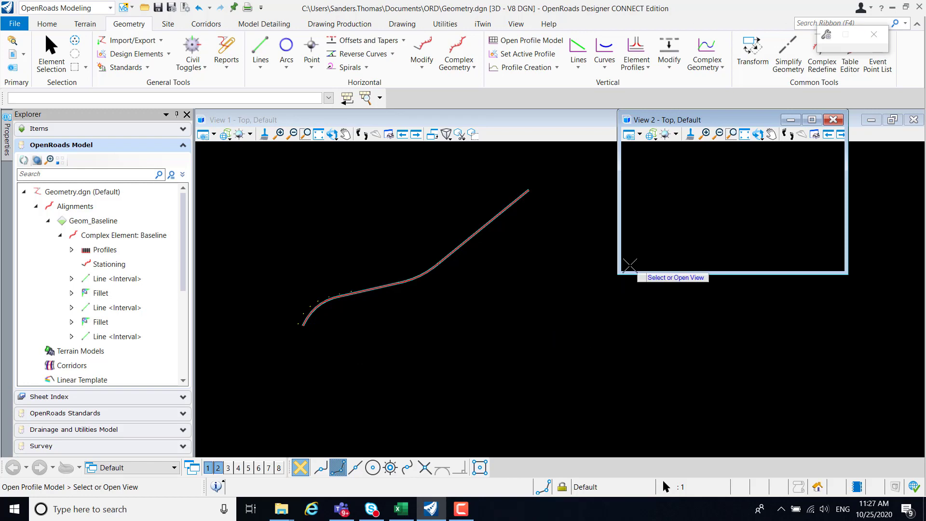
left_click(651, 228)
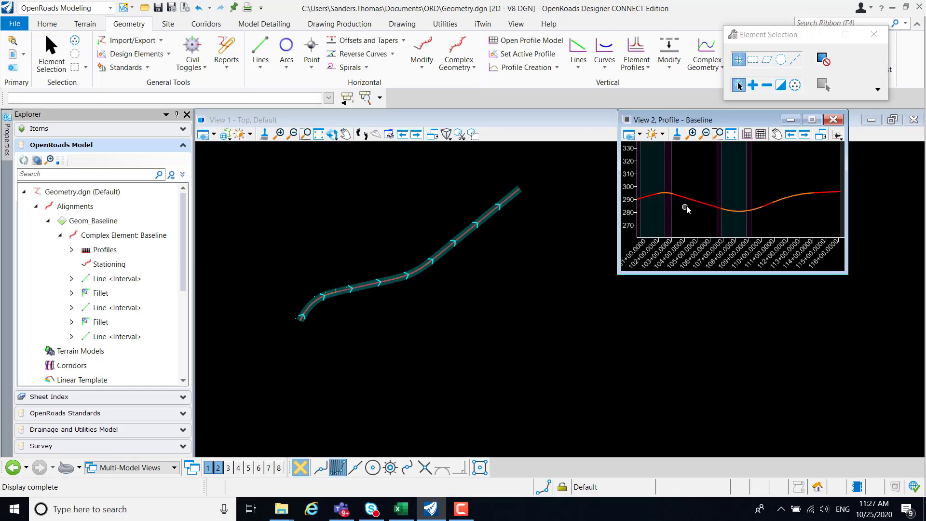
left_click(690, 201)
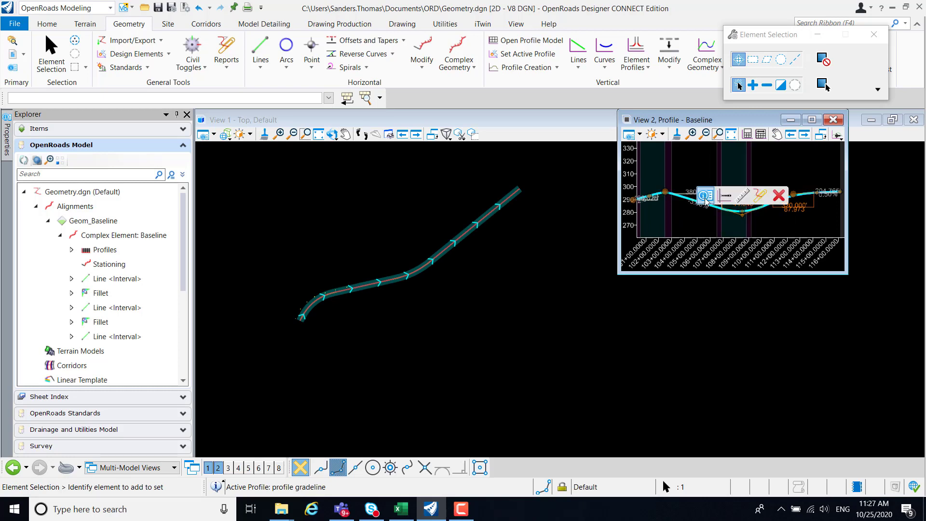
mouse_move(792, 211)
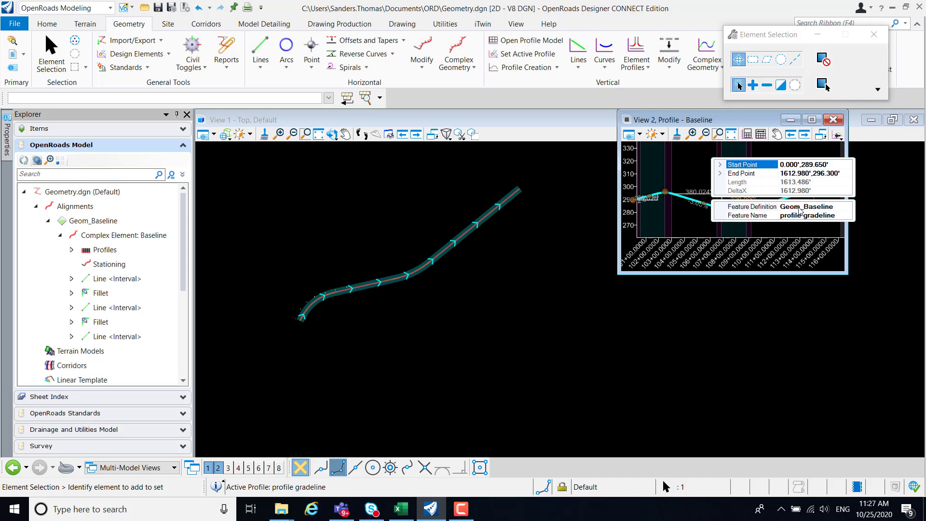
left_click(833, 120)
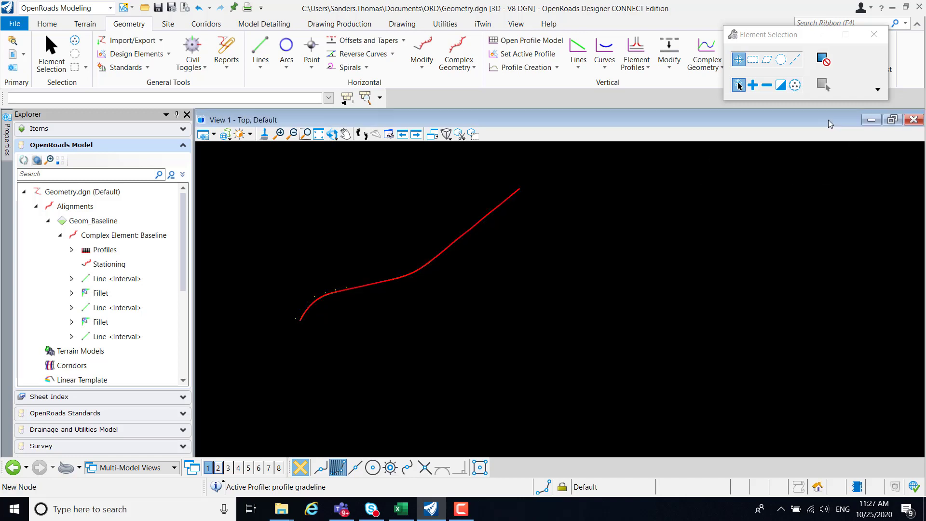
left_click(319, 134)
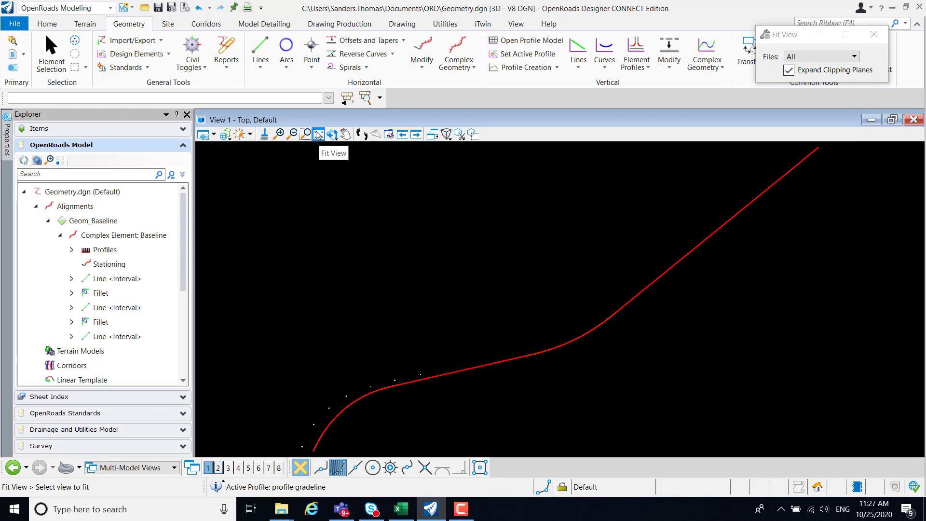
Load Alignments.alg again for a second geometry import.
left_click(122, 42)
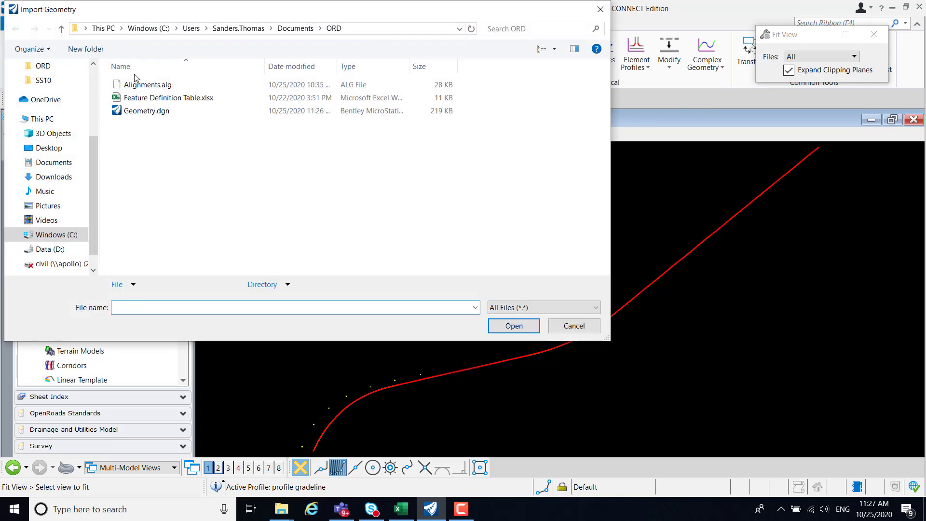
left_click(151, 87)
left_click(513, 326)
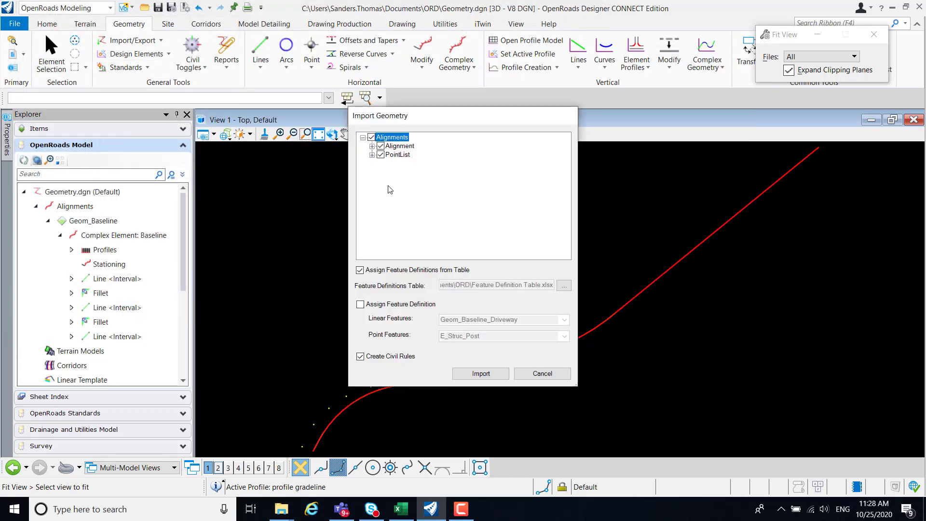
Exclude Baseline and select the Drive alignment with its profile under DWO, plus the LP point list instead of ROW.
left_click(371, 147)
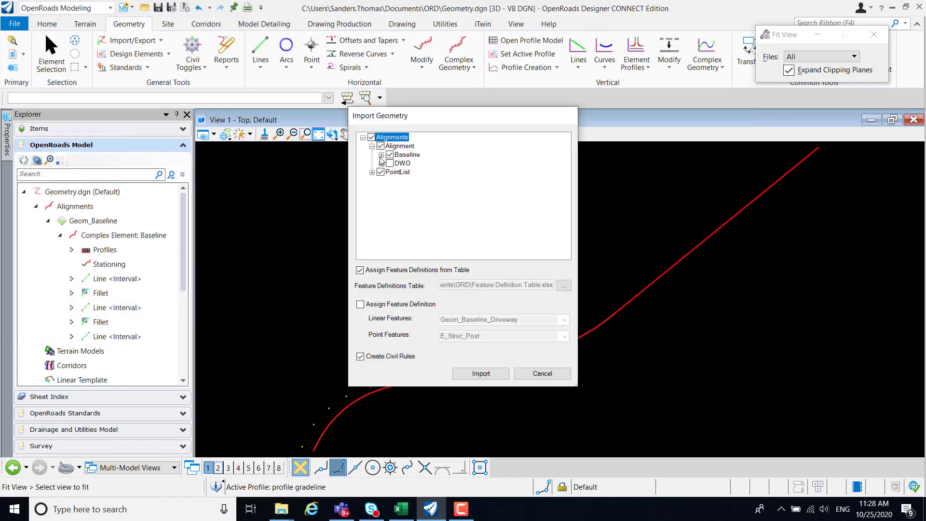
left_click(390, 155)
left_click(381, 164)
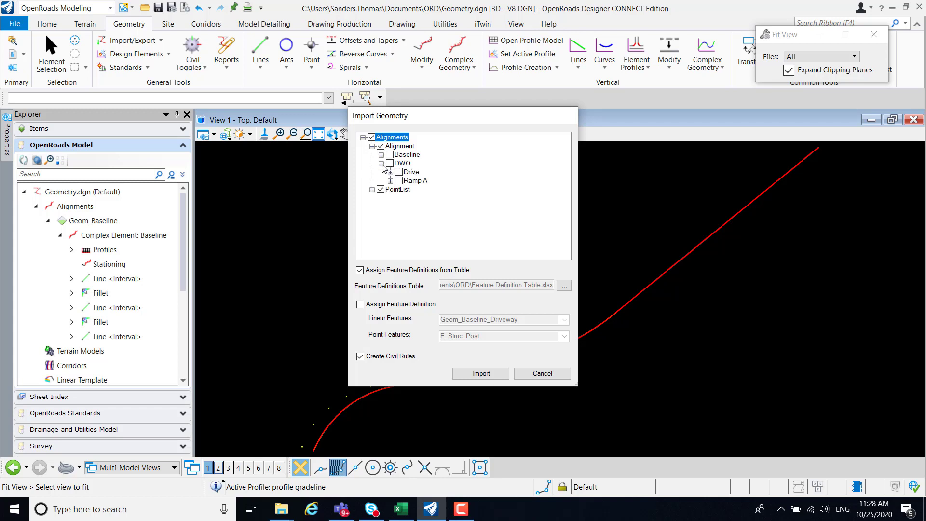
left_click(390, 172)
left_click(399, 172)
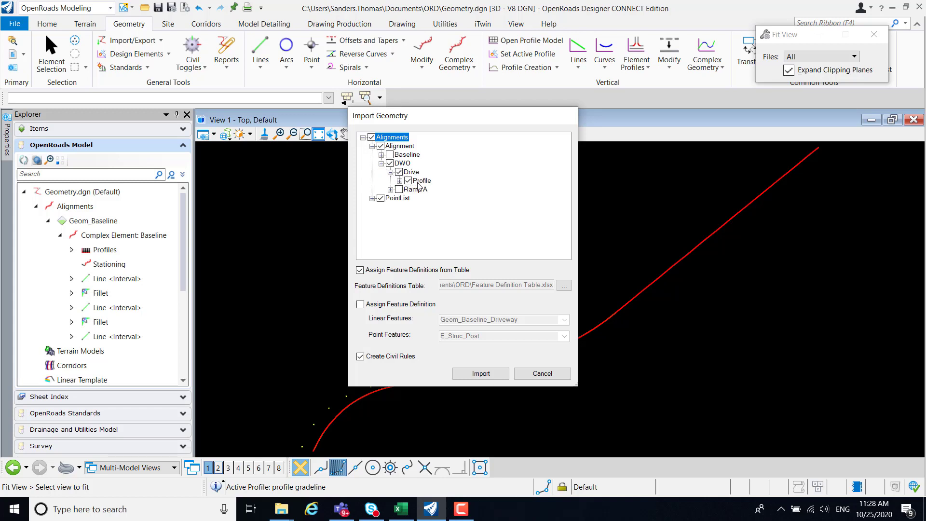
left_click(372, 199)
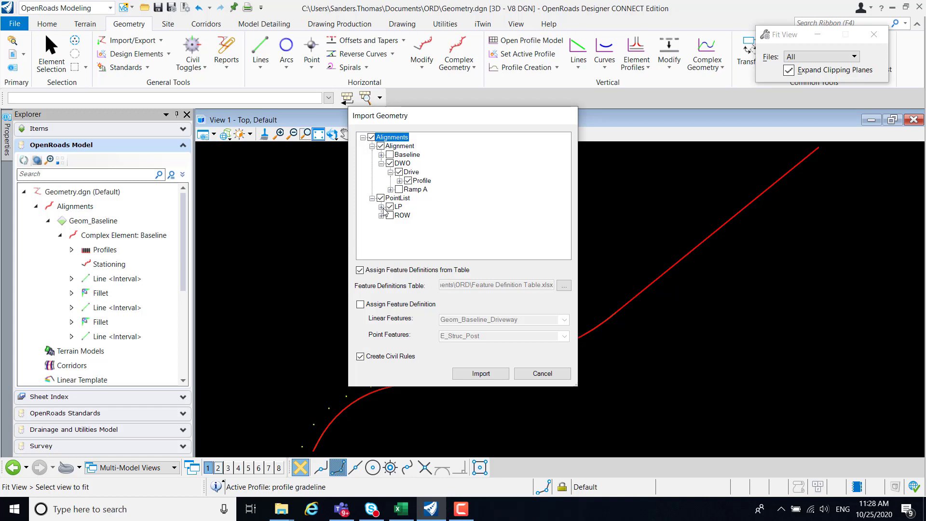
left_click(389, 207)
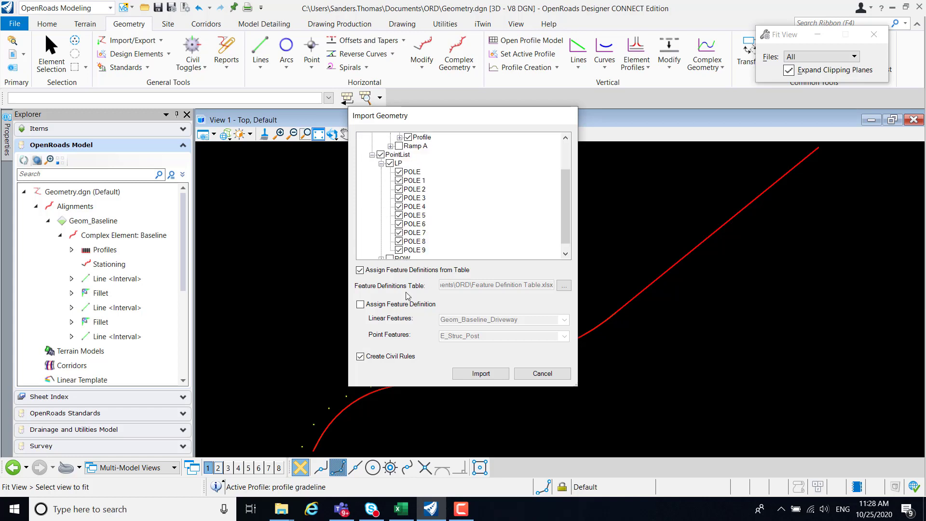
Import the selection with directly assigned feature definitions Geom_Baseline_Driveway and E_Struc_Post instead of the table, and fit the plan view.
left_click(360, 271)
left_click(371, 305)
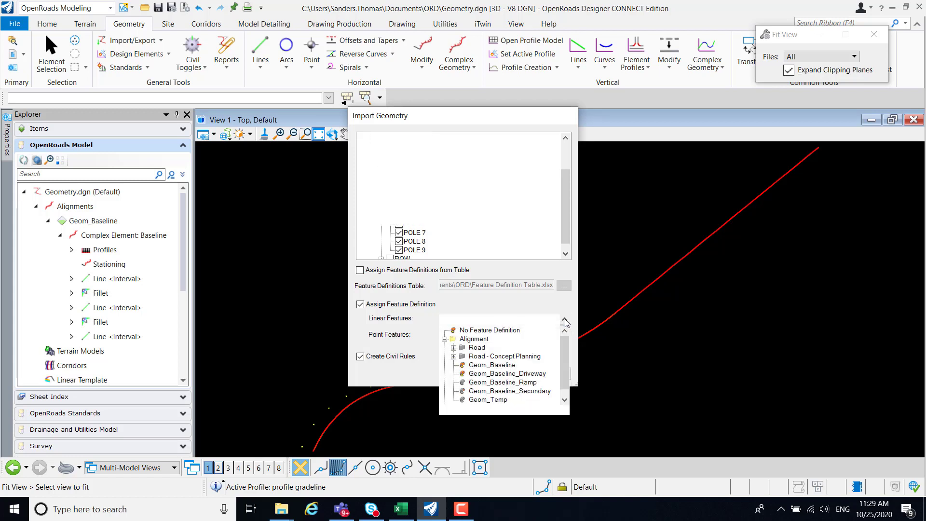
left_click(543, 374)
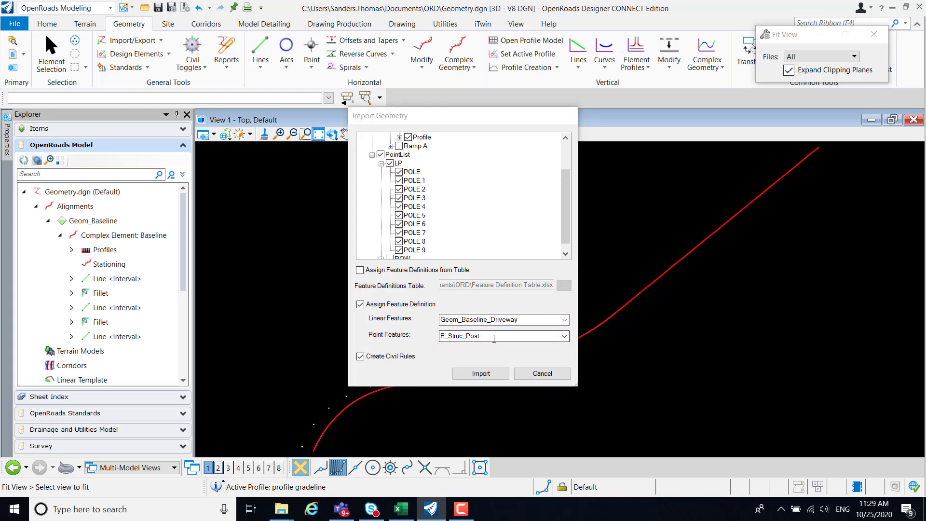
left_click(481, 374)
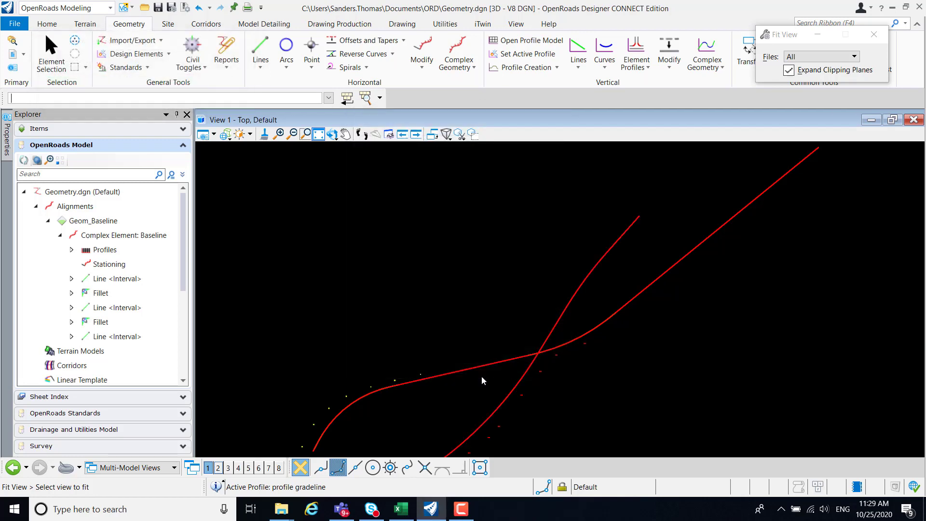
left_click(318, 135)
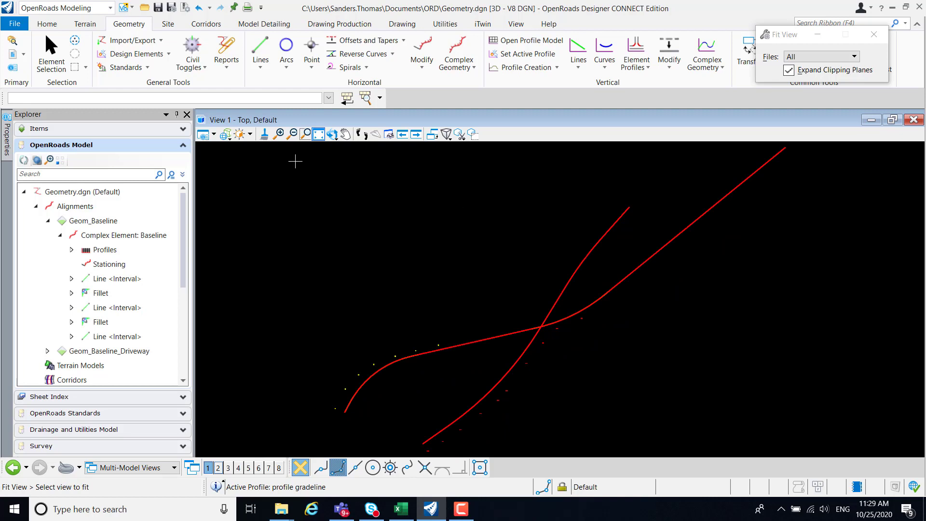
Examine the imported Drive alignment's profiles, stationing and components under Geom_Baseline_Driveway in the model tree.
left_click(60, 47)
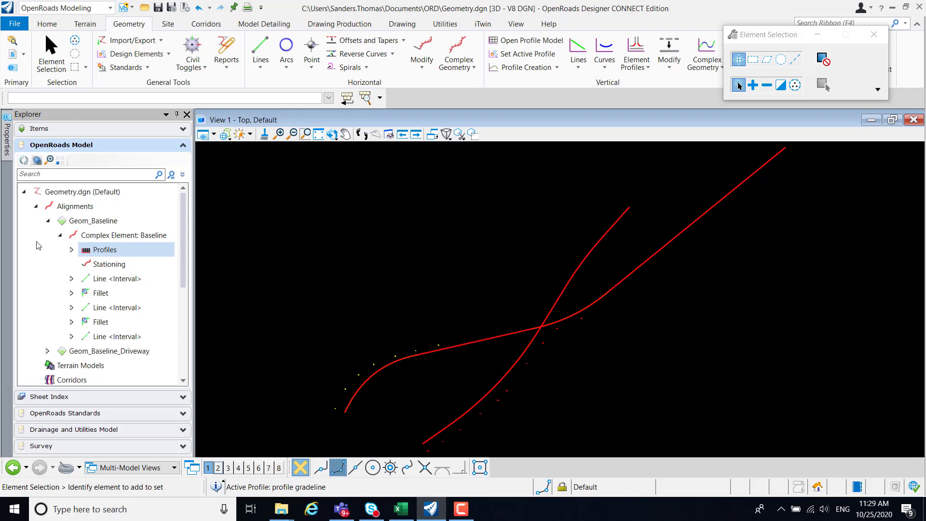
left_click(47, 221)
left_click(52, 236)
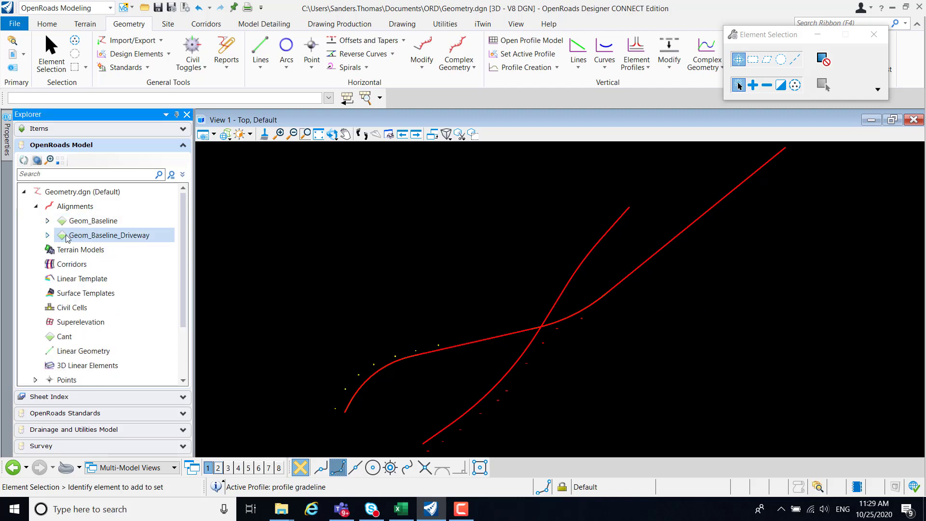
left_click(47, 235)
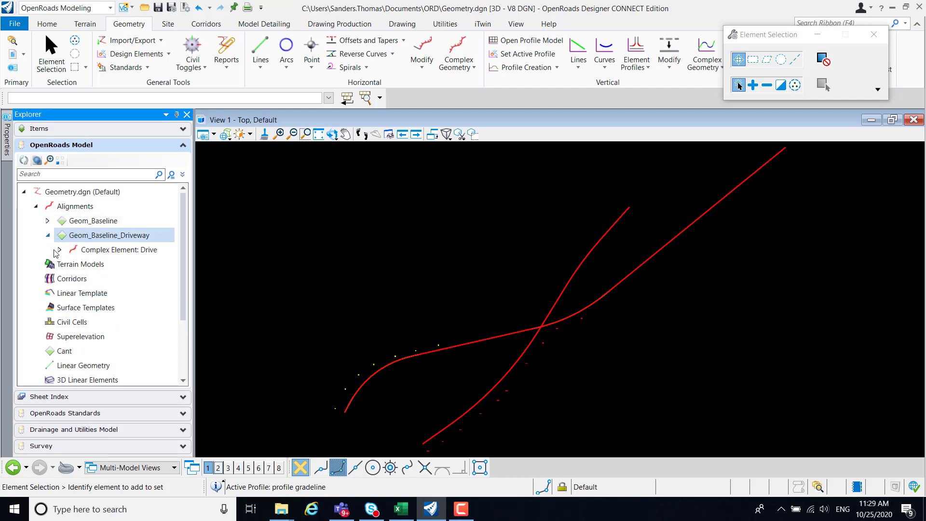
left_click(62, 250)
left_click(60, 249)
left_click(102, 267)
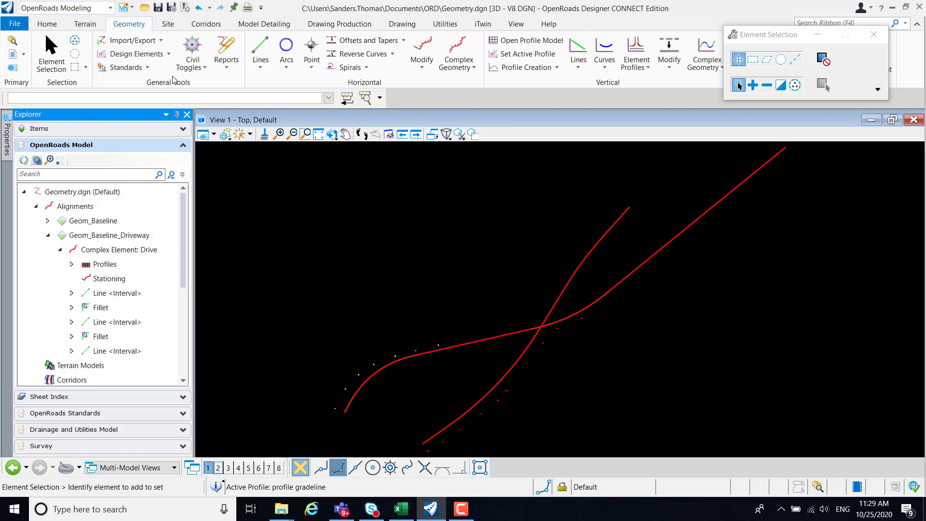
Load Alignments.alg for a third geometry import.
left_click(148, 44)
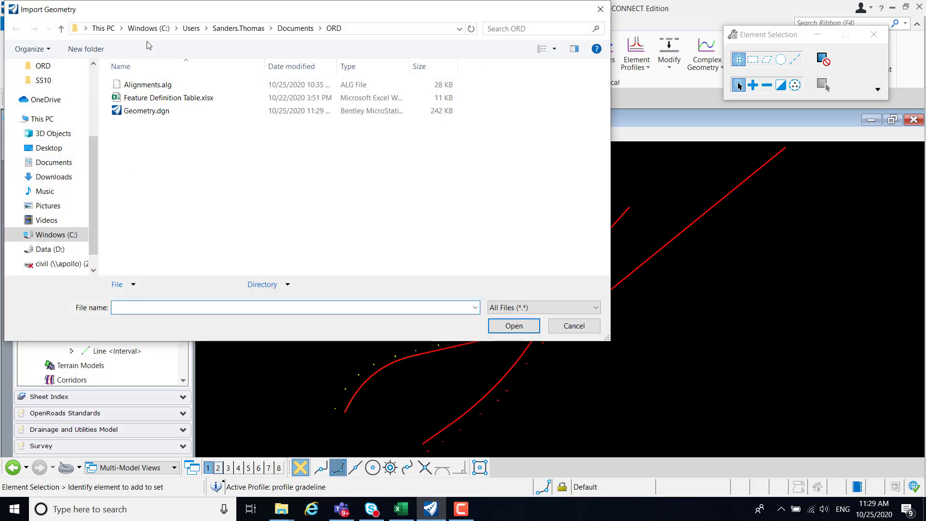
left_click(148, 87)
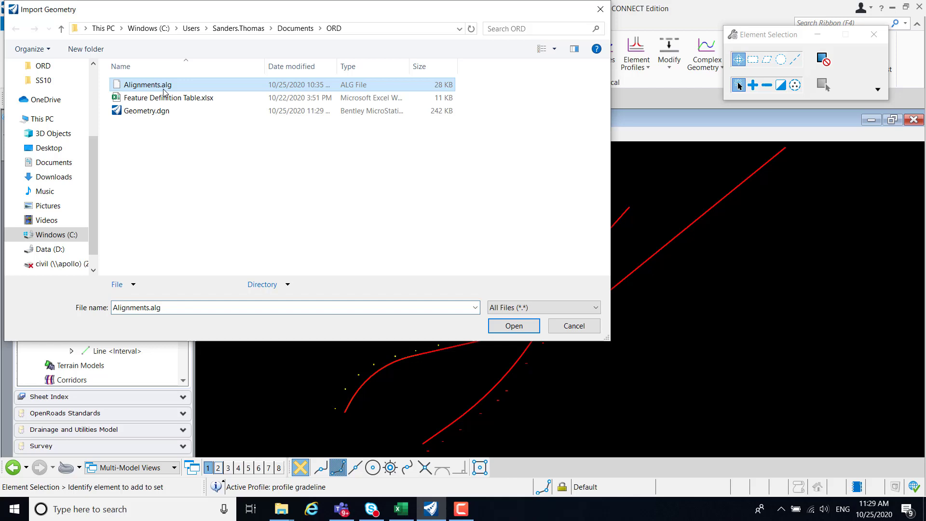
left_click(510, 327)
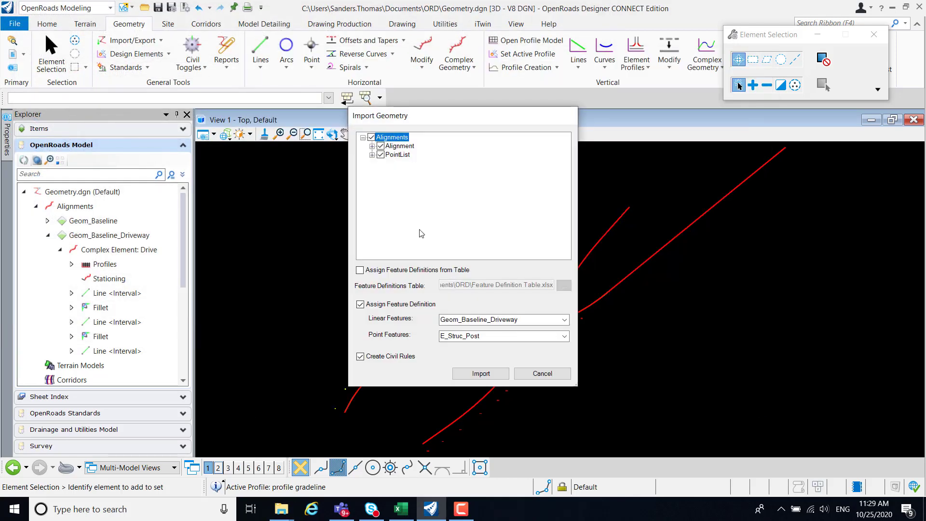
Select only the Ramp A alignment with its profile under DWO, excluding Baseline, Drive and the whole point list.
left_click(372, 146)
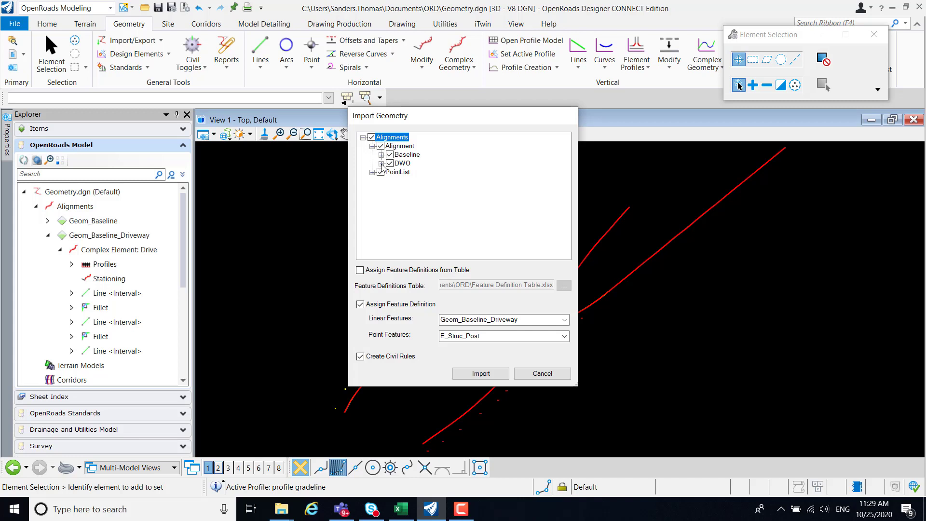
left_click(381, 163)
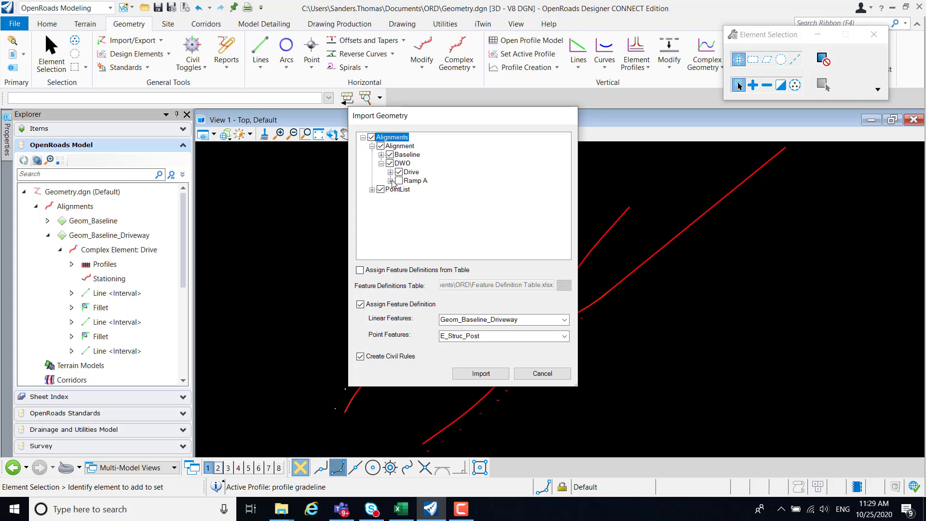
left_click(399, 172)
left_click(390, 154)
left_click(380, 145)
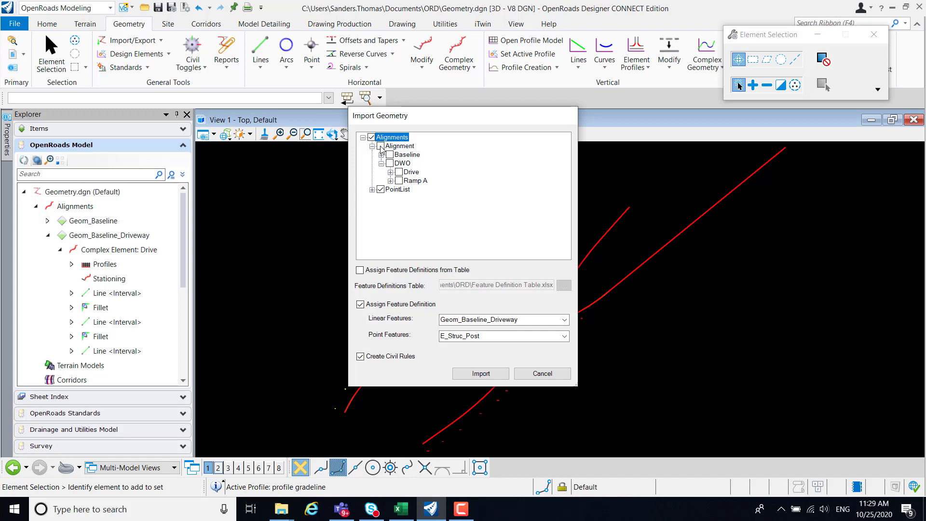
left_click(390, 180)
left_click(399, 181)
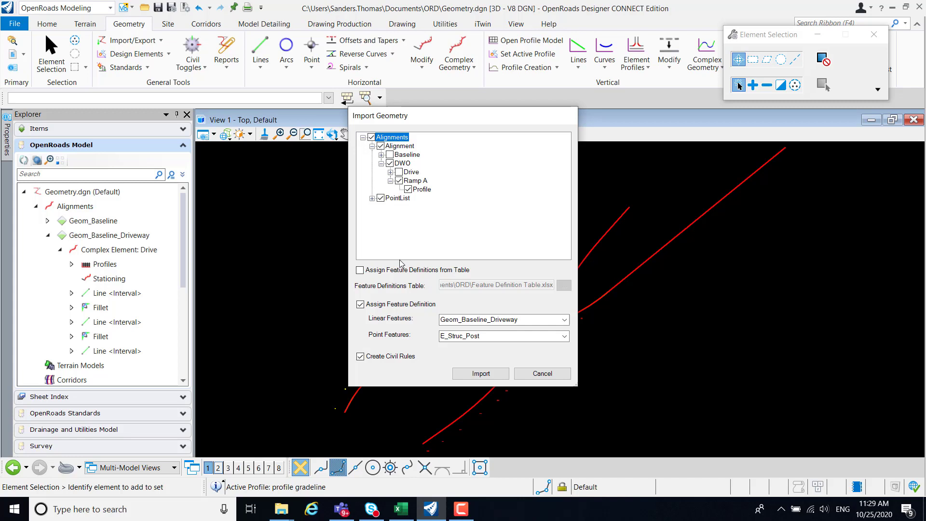
left_click(381, 198)
Import Ramp A with both table-based and direct feature assignment enabled, using Geom_Baseline_Ramp as the linear feature.
left_click(361, 270)
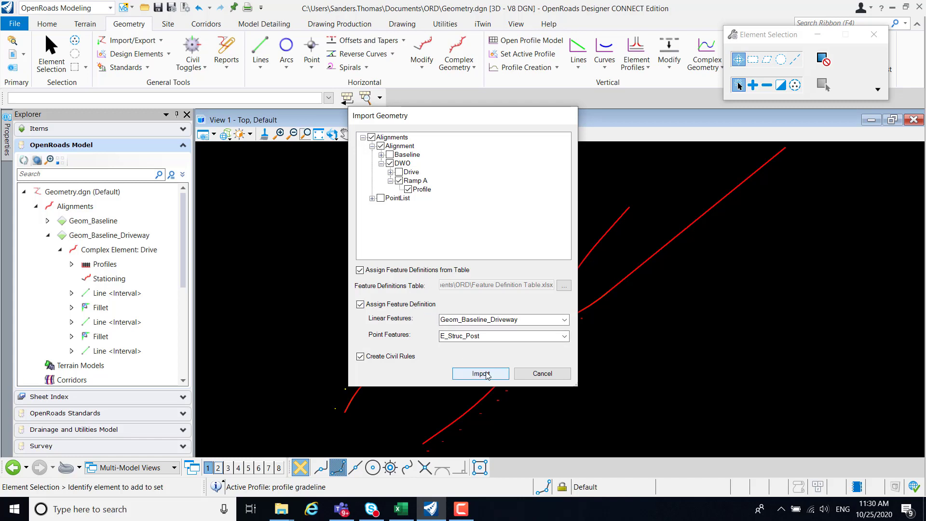
left_click(564, 320)
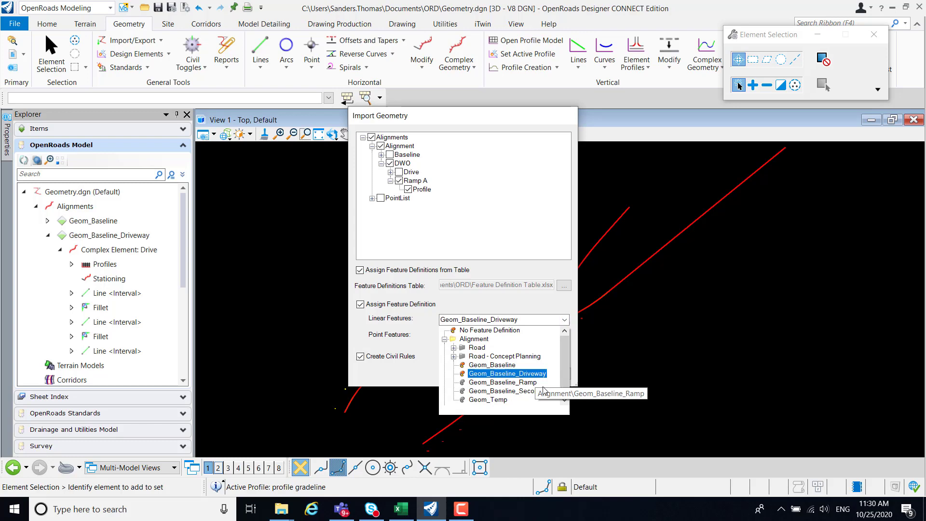
left_click(528, 383)
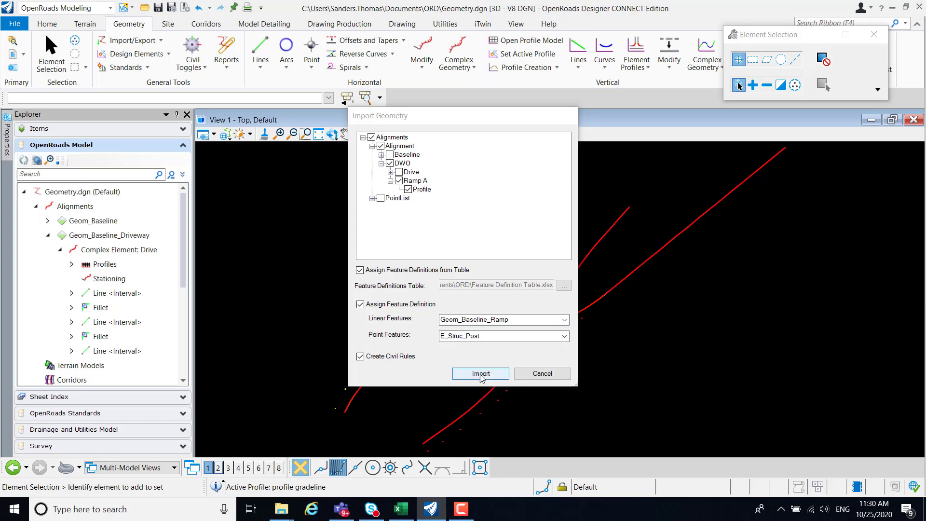
left_click(480, 374)
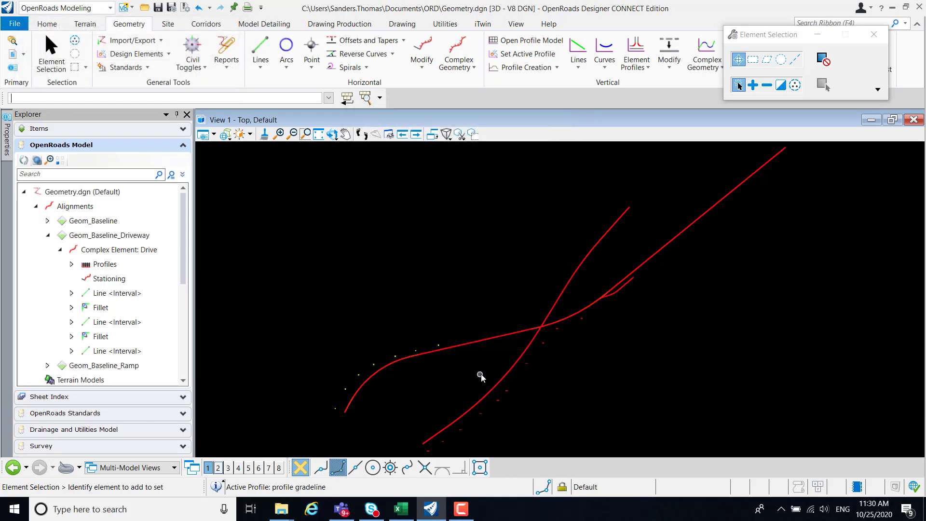
Check Ramp A's feature definition in the plan view, and switch to Excel to review the table's Alignment sheet.
scroll(633, 302, "up", 5)
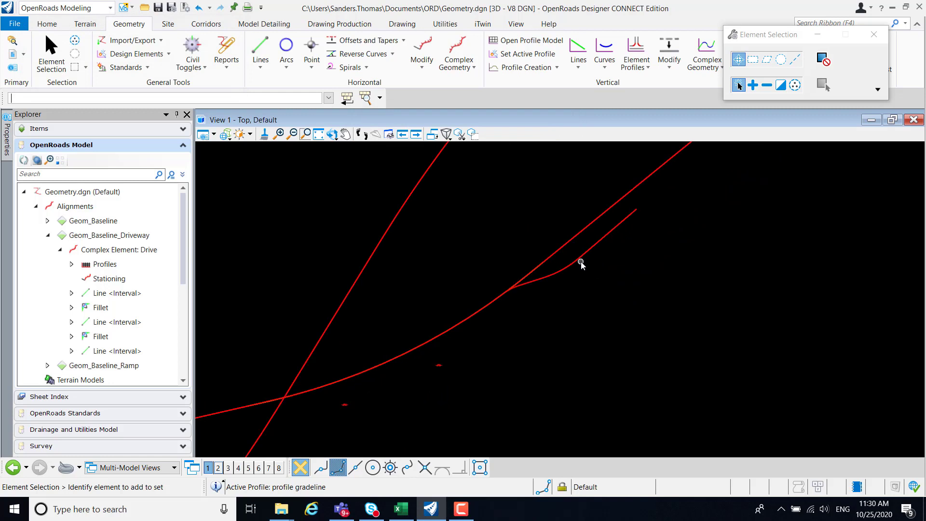
mouse_move(580, 260)
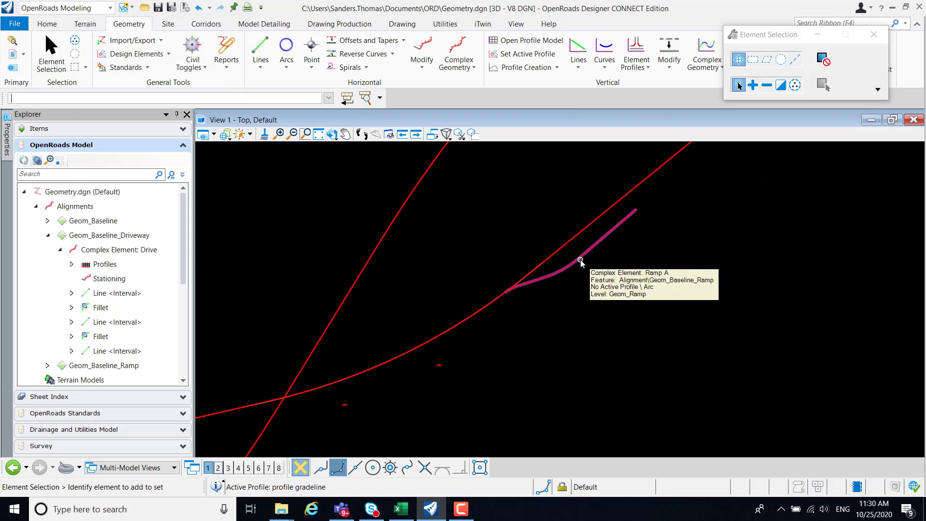
left_click(400, 512)
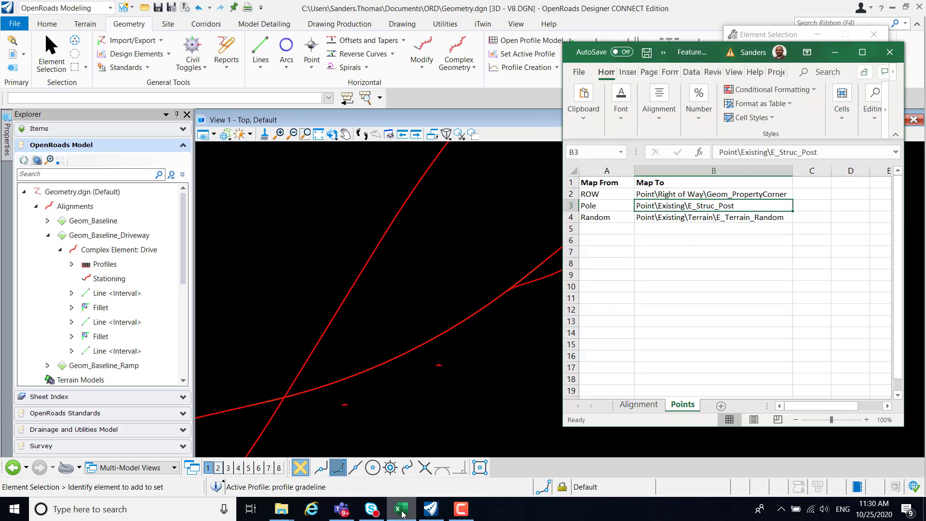
left_click(638, 405)
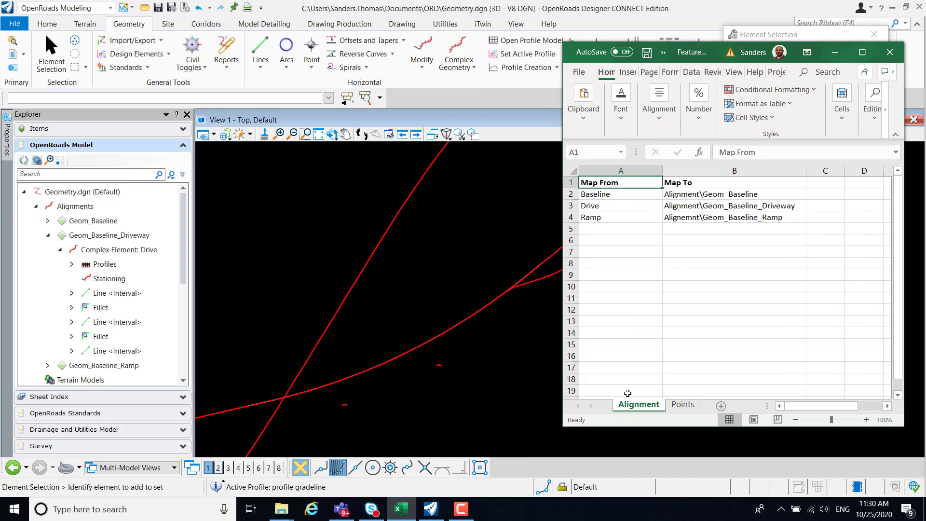